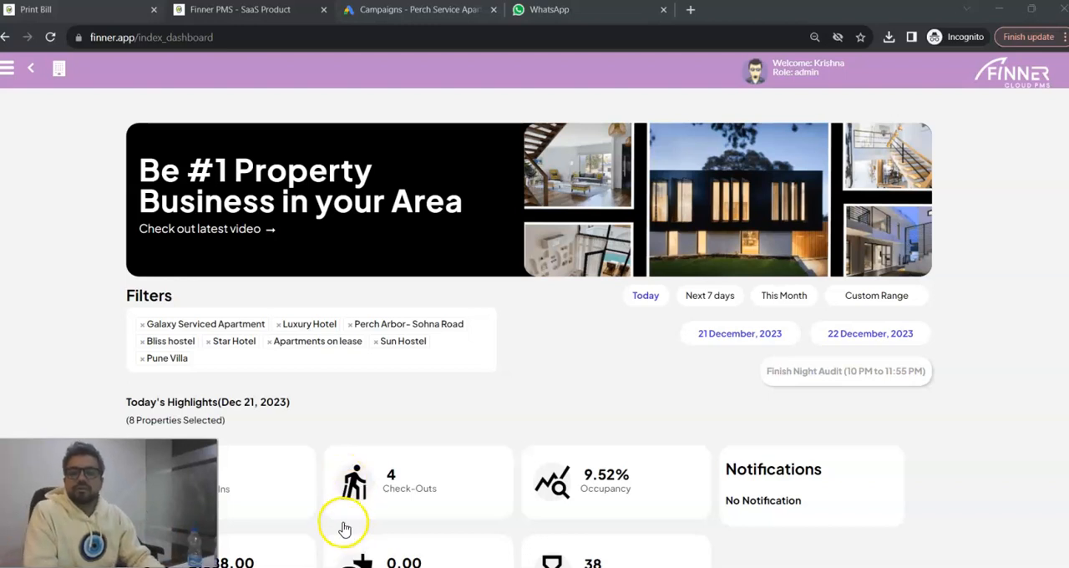
# Open the bookings page of the Galaxy Serviced Apartment property.
pyautogui.scroll(-2, 800, 346)
pyautogui.scroll(2, 804, 354)
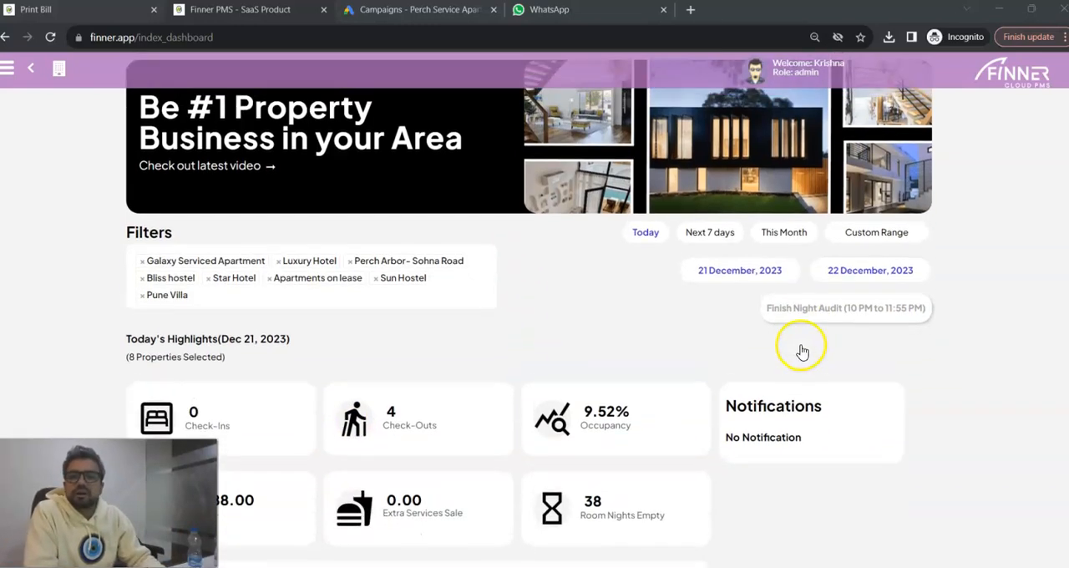
pyautogui.click(8, 68)
pyautogui.click(42, 121)
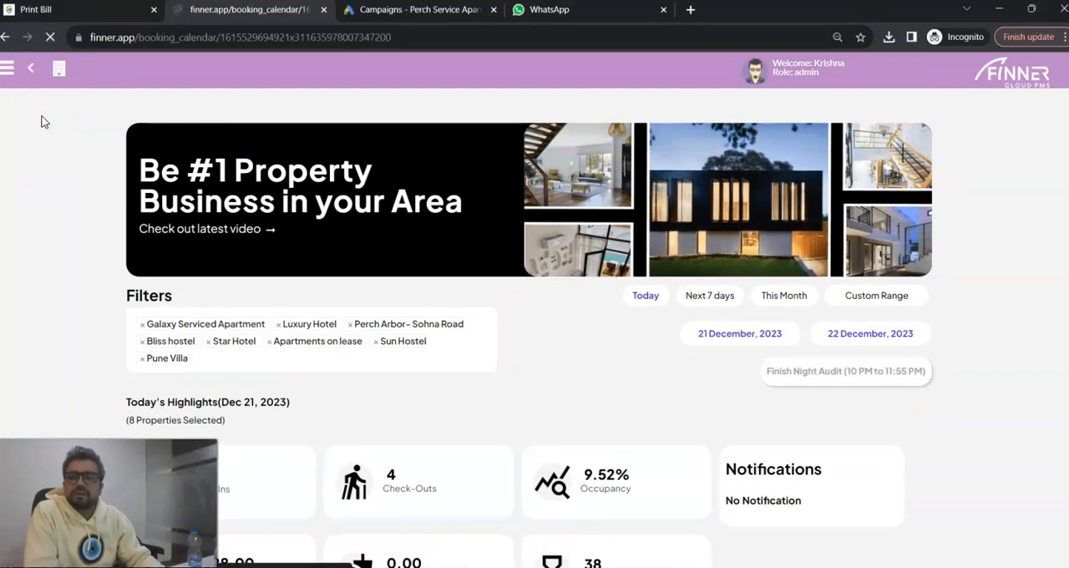
pyautogui.click(272, 219)
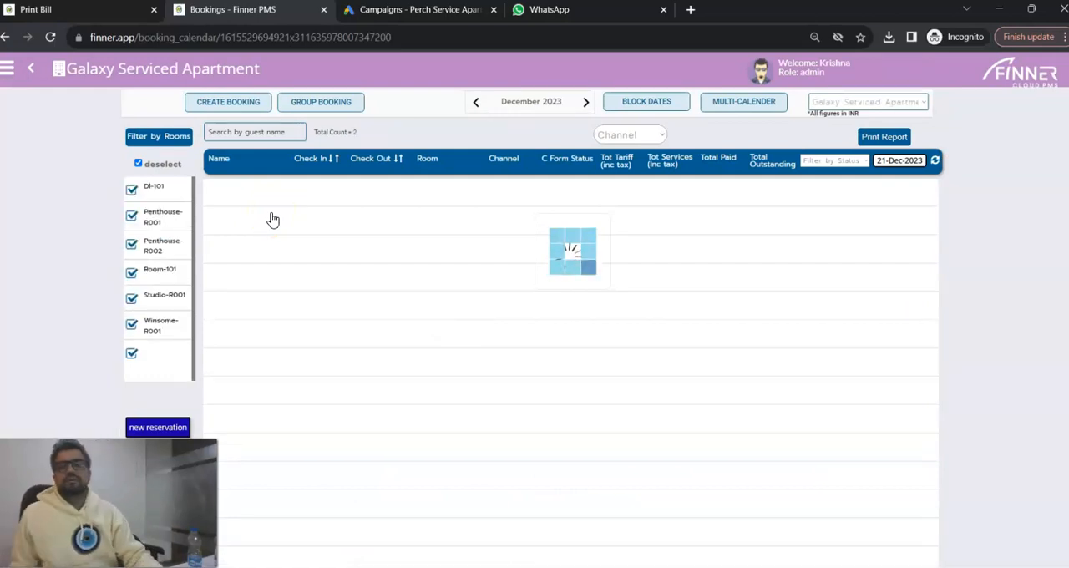
pyautogui.click(333, 285)
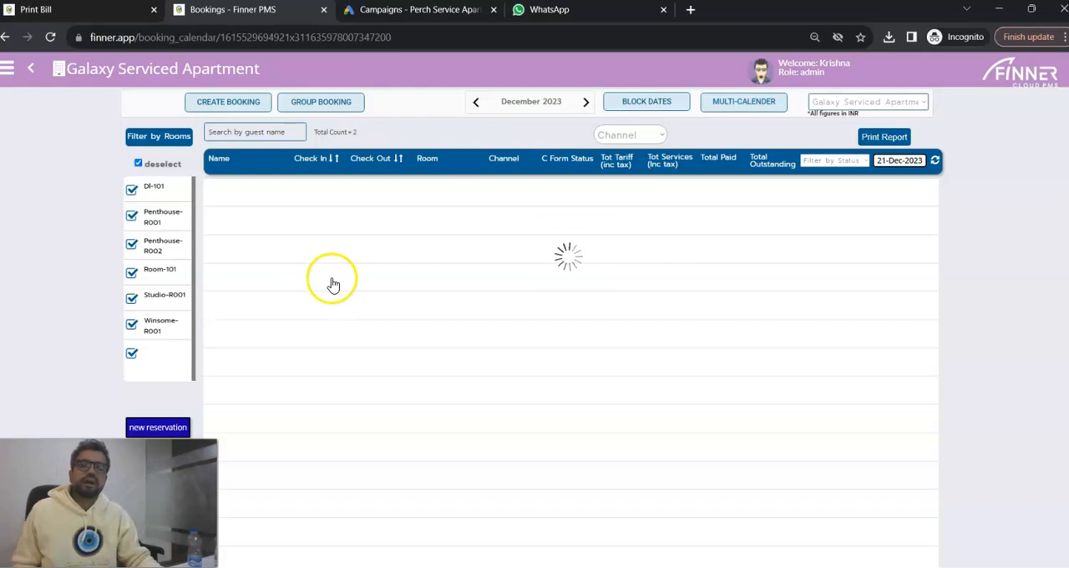
# Start a new group booking and enter test_same_tariff_common_invoice as the primary guest name.
pyautogui.click(323, 106)
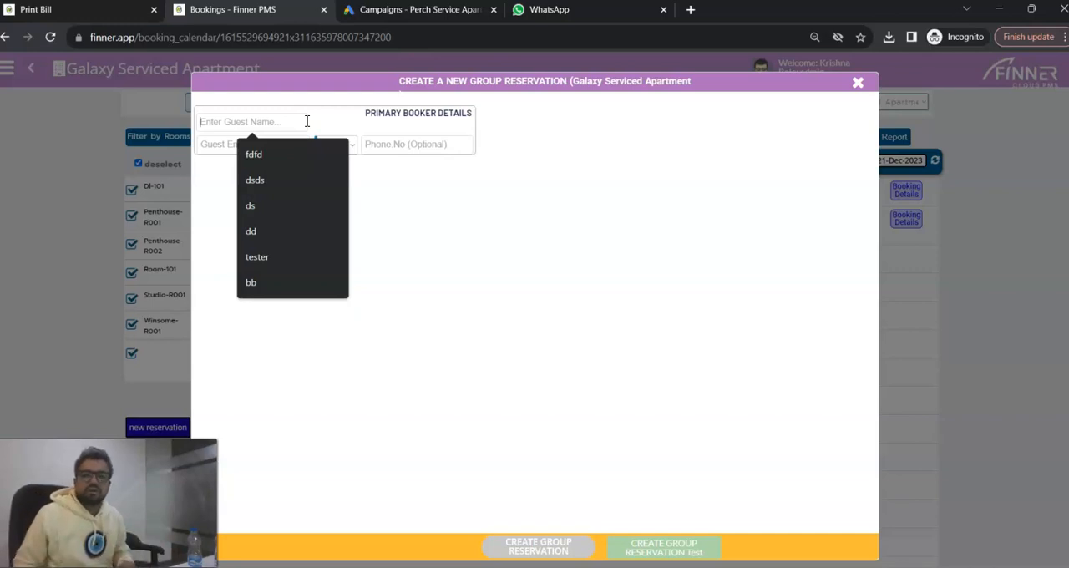
pyautogui.write('tes')
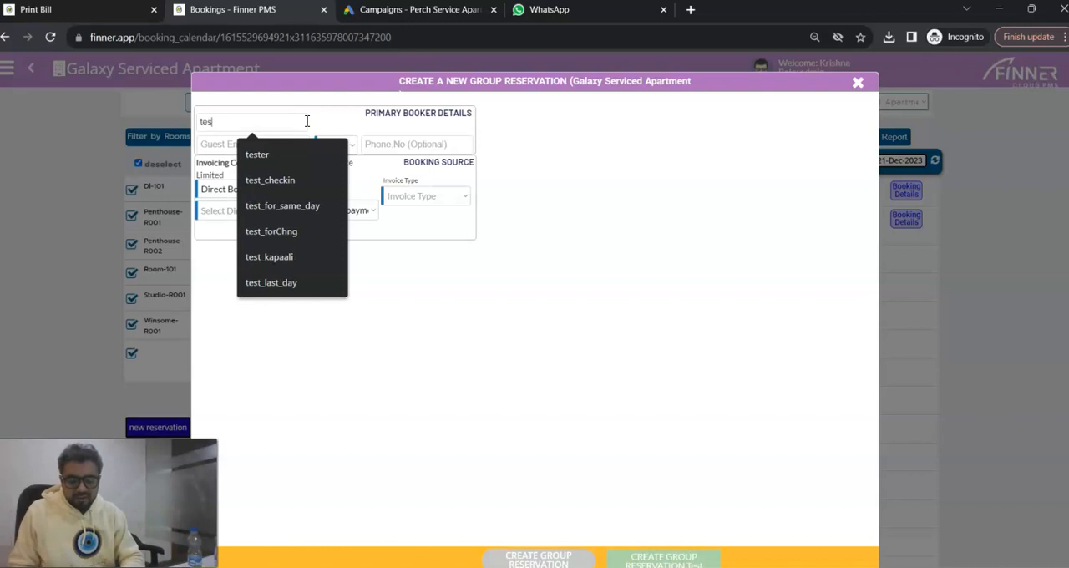
pyautogui.write('t_sa')
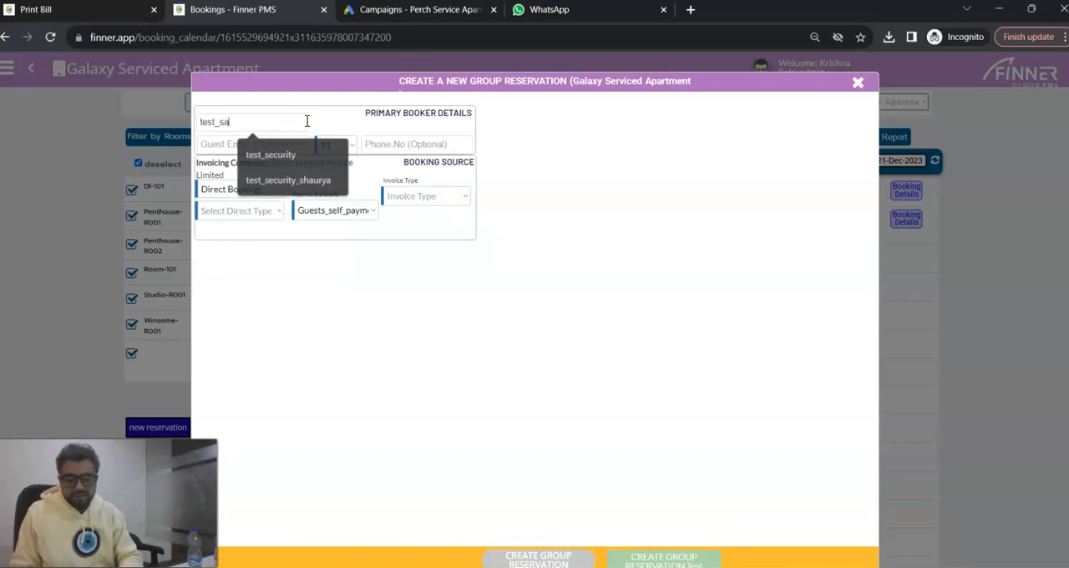
pyautogui.write('me_tariff_di')
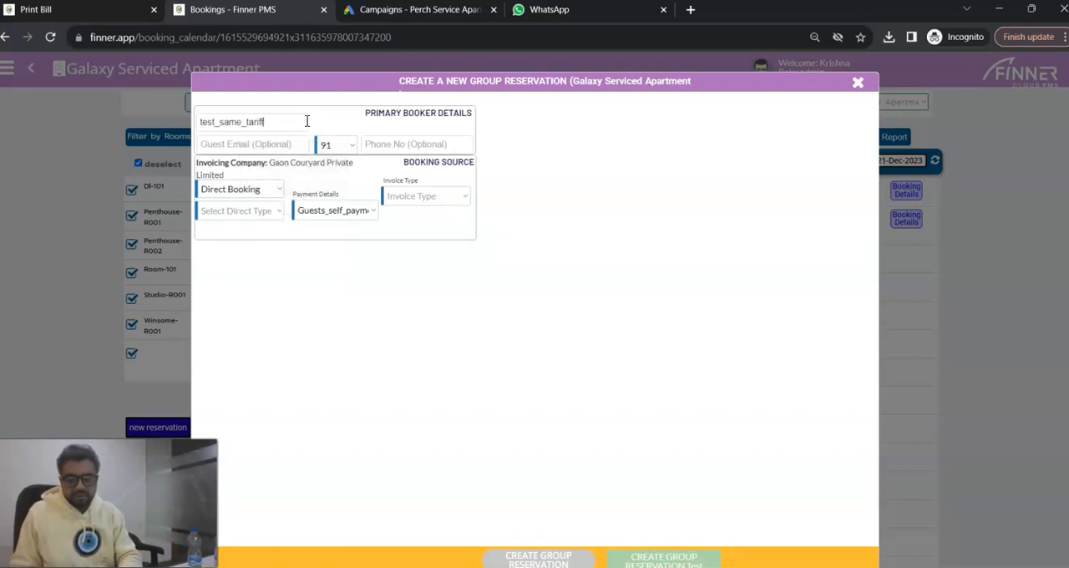
pyautogui.press('BackSpace')
pyautogui.press('BackSpace')
pyautogui.write('common_in')
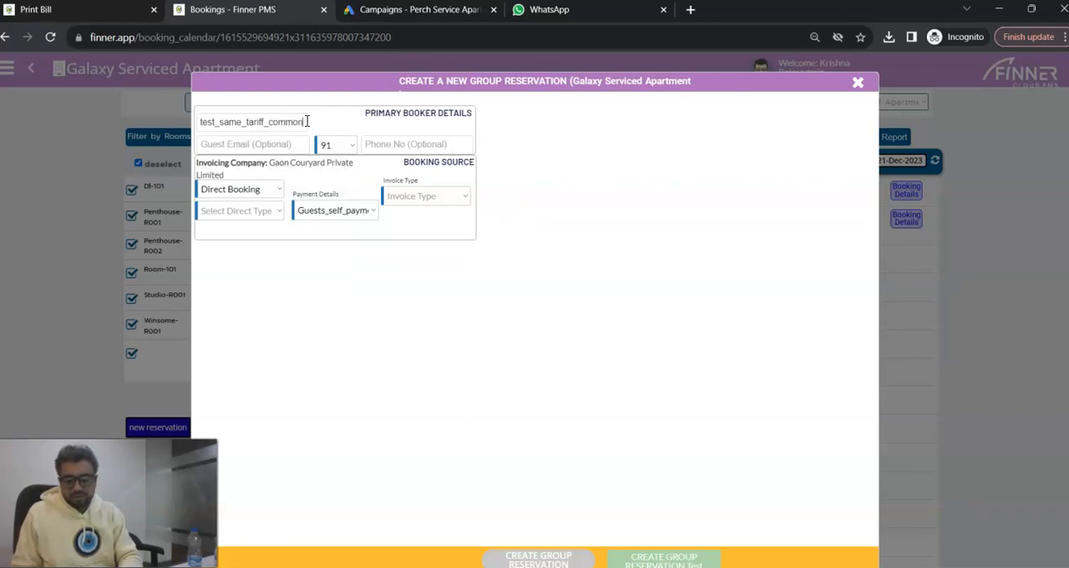
pyautogui.write('voice')
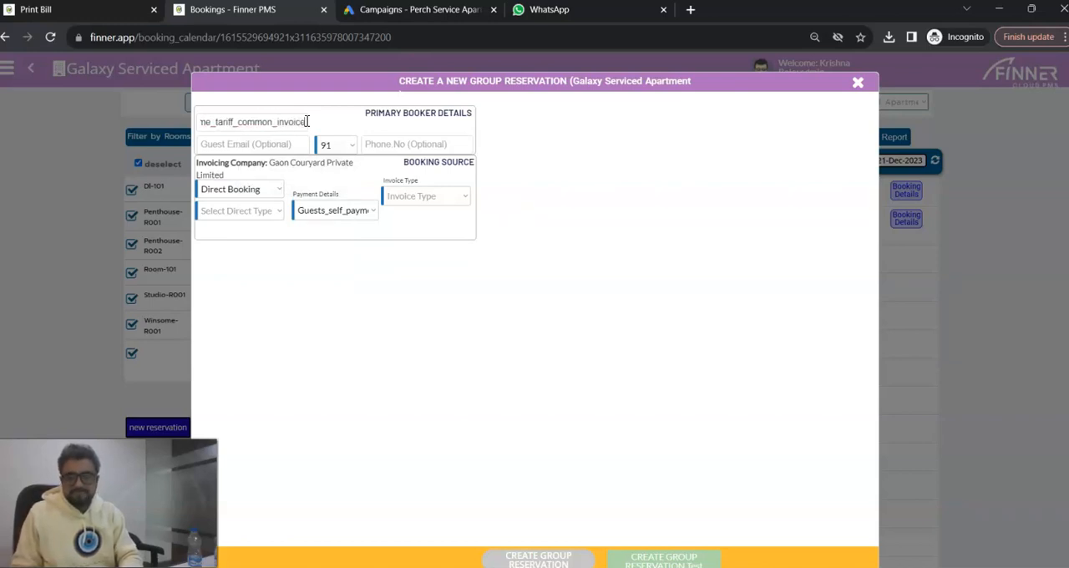
# Fill in the primary booker's e-mail address and phone number.
pyautogui.click(277, 142)
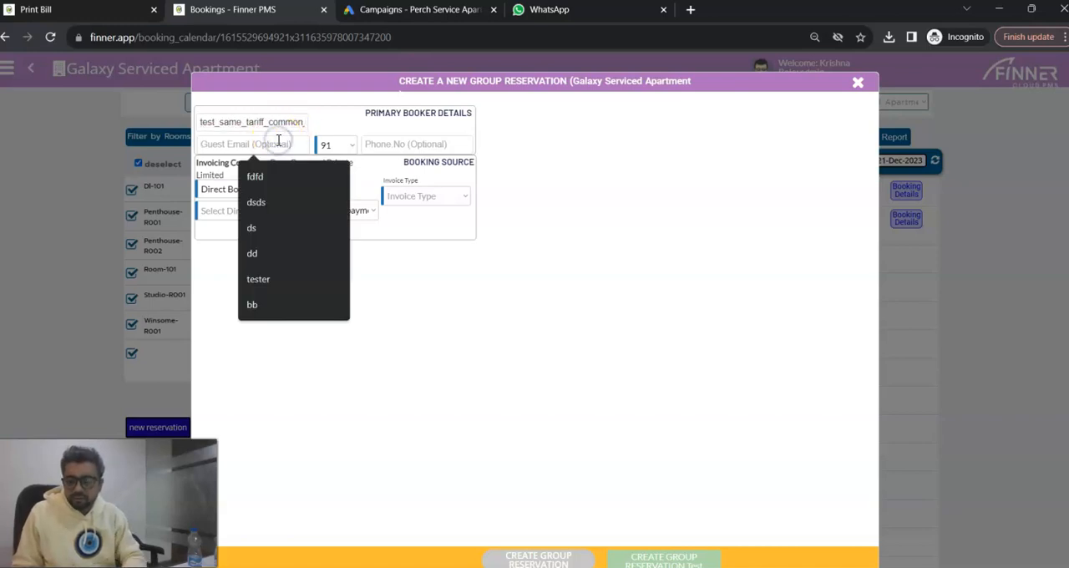
pyautogui.write('abc')
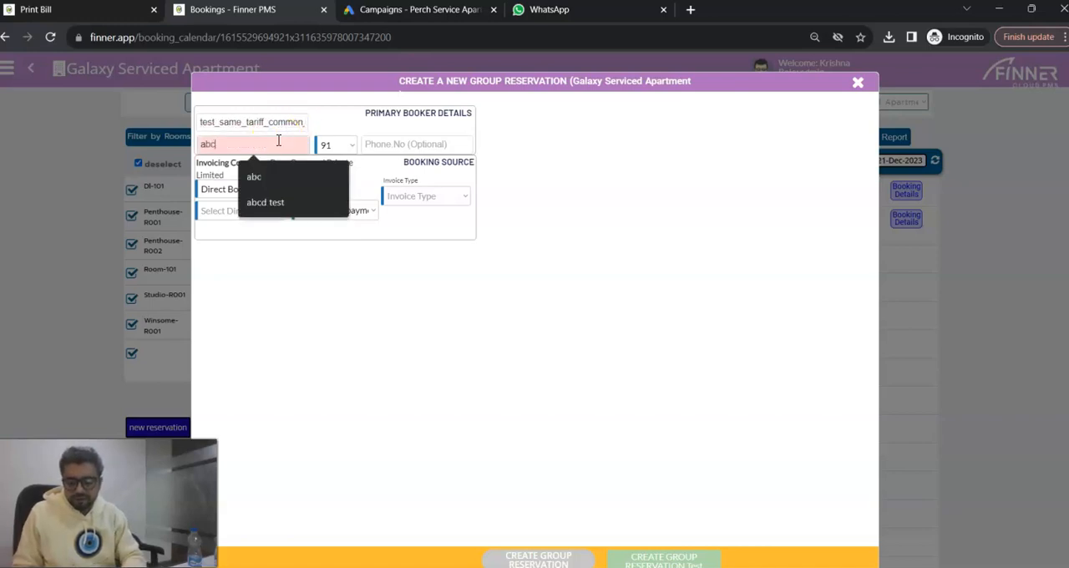
pyautogui.write('@ffff.com')
pyautogui.click(373, 145)
pyautogui.write('333')
# Set the direct booking type to sales_team(new_guest) and the invoice type to Common_Group_Invoice.
pyautogui.click(261, 210)
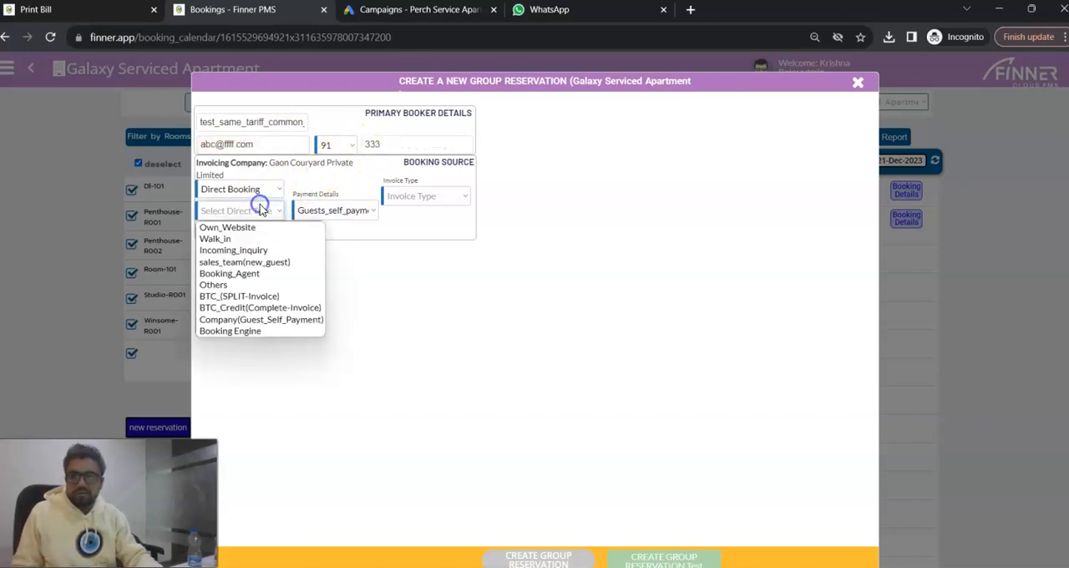
pyautogui.click(286, 263)
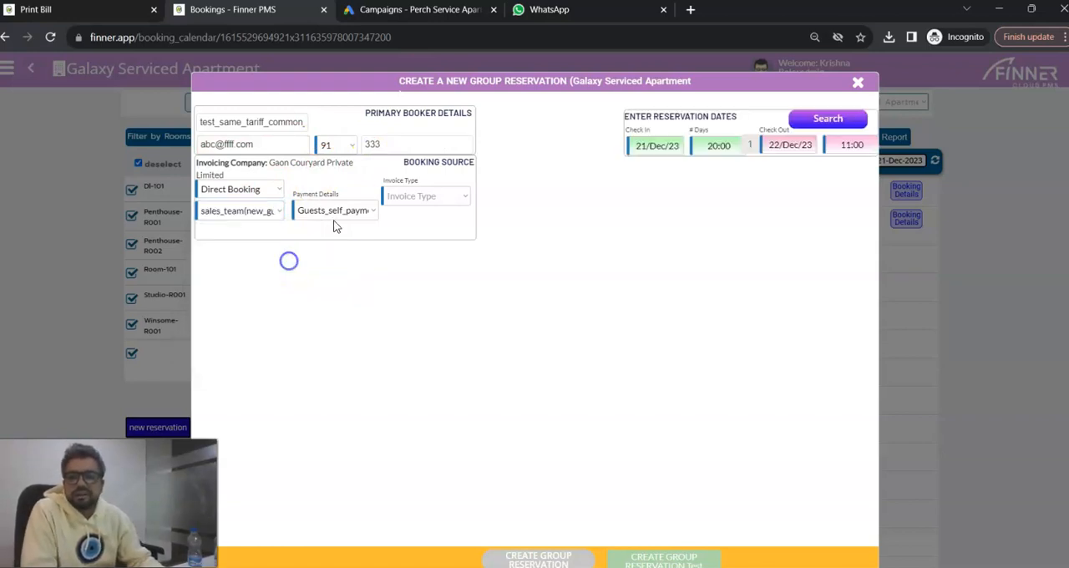
pyautogui.click(413, 199)
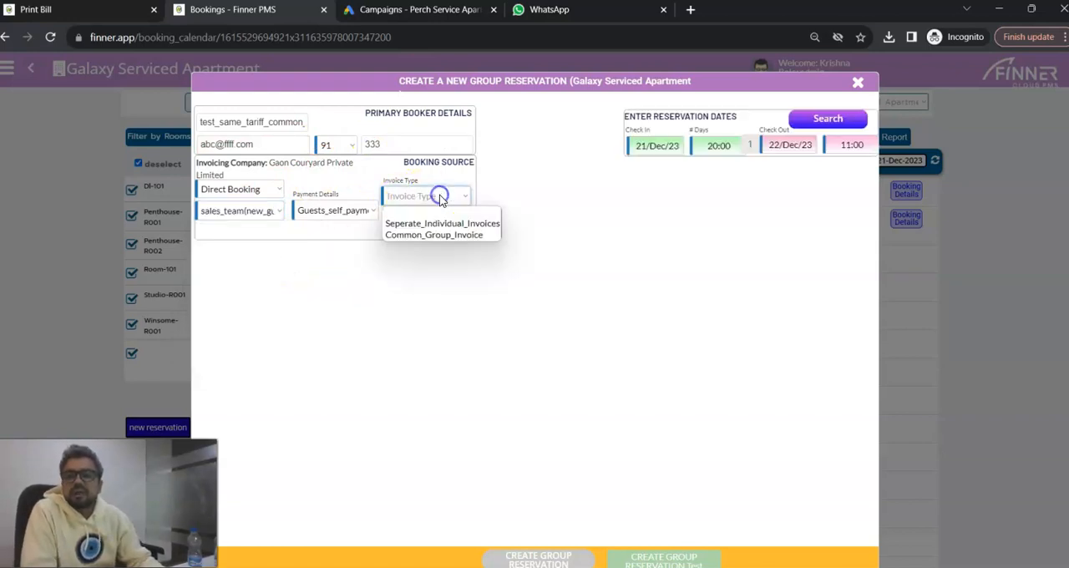
pyautogui.click(453, 238)
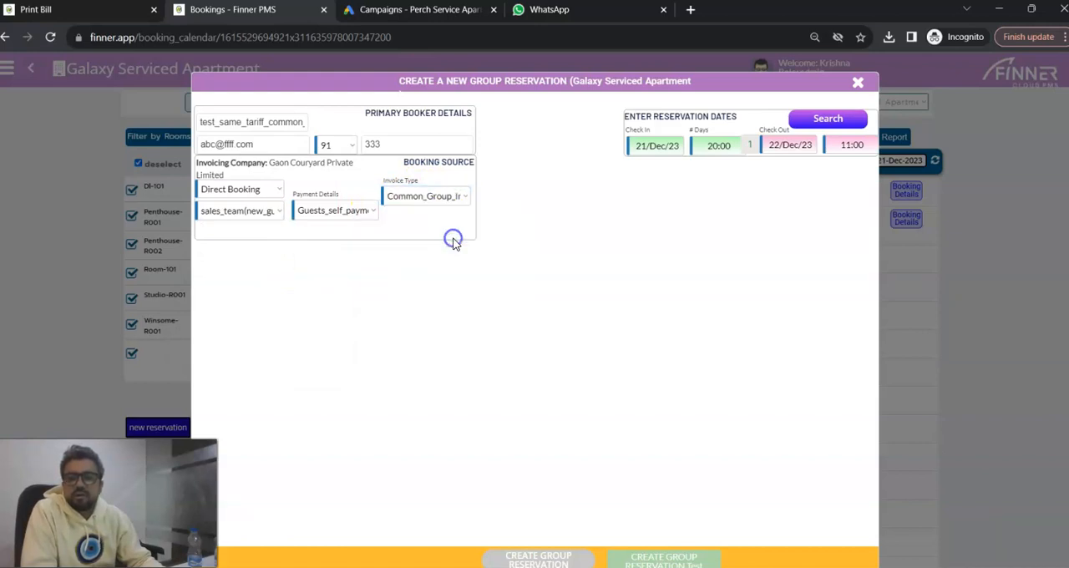
# Search for rooms available from 21 to 22 December 2023 and finalise the selection of Winsome-R001, Room-101 and Dl-101.
pyautogui.click(814, 125)
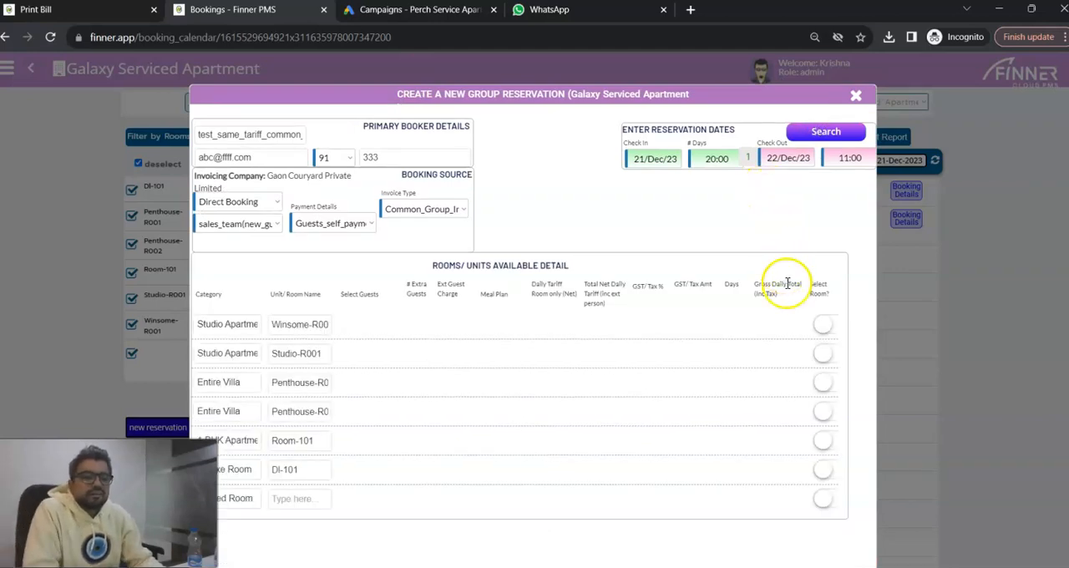
pyautogui.scroll(-2, 789, 284)
pyautogui.scroll(1, 795, 324)
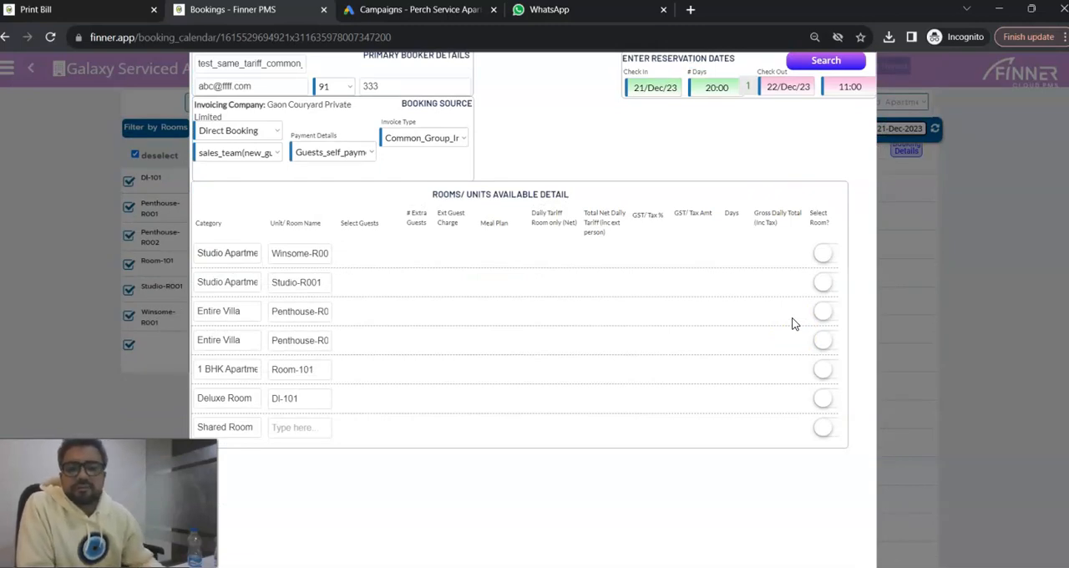
pyautogui.click(823, 256)
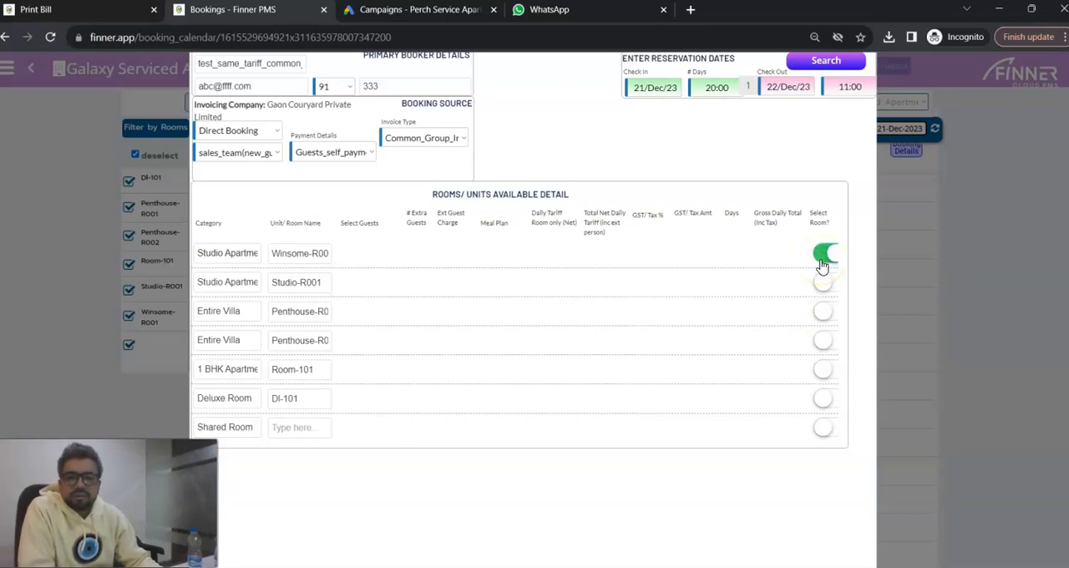
pyautogui.click(824, 304)
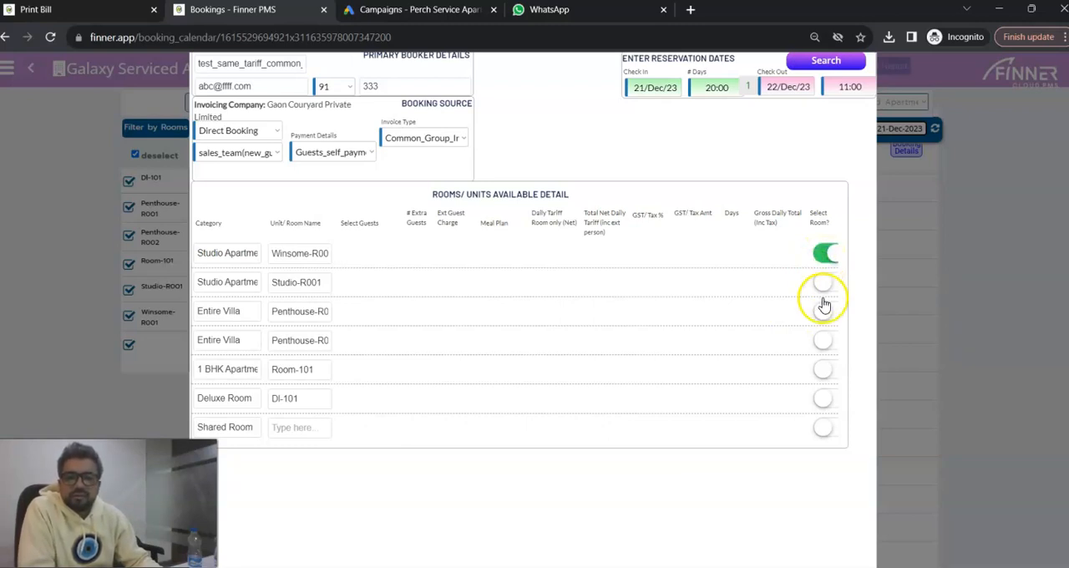
pyautogui.click(824, 373)
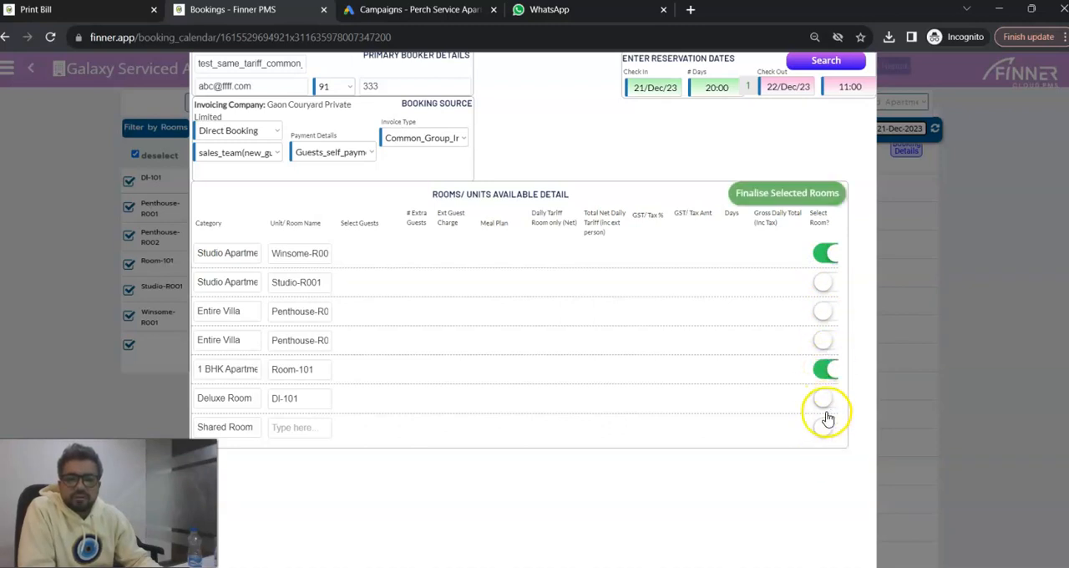
pyautogui.click(825, 401)
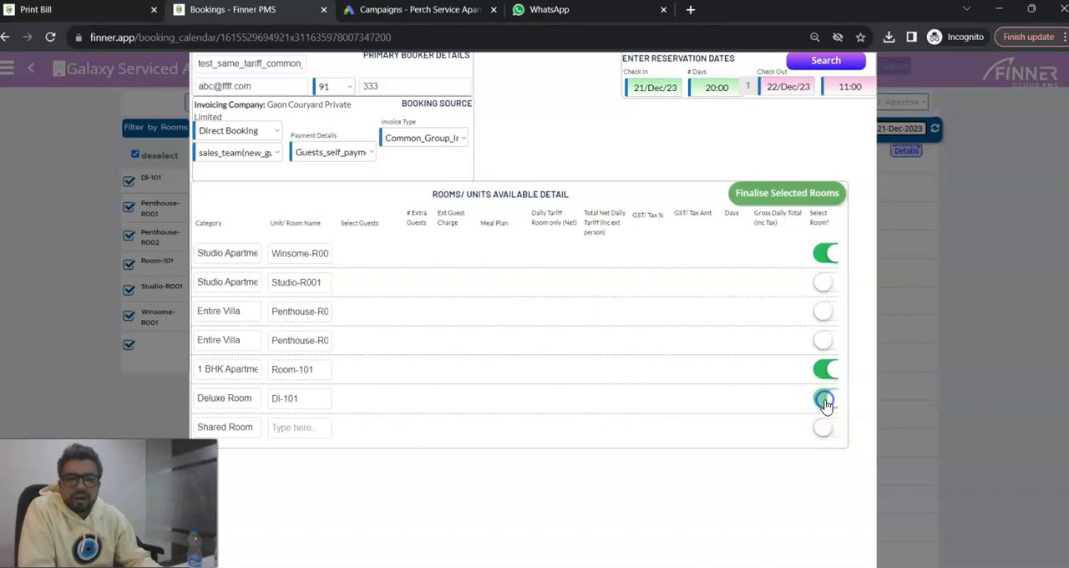
pyautogui.click(790, 197)
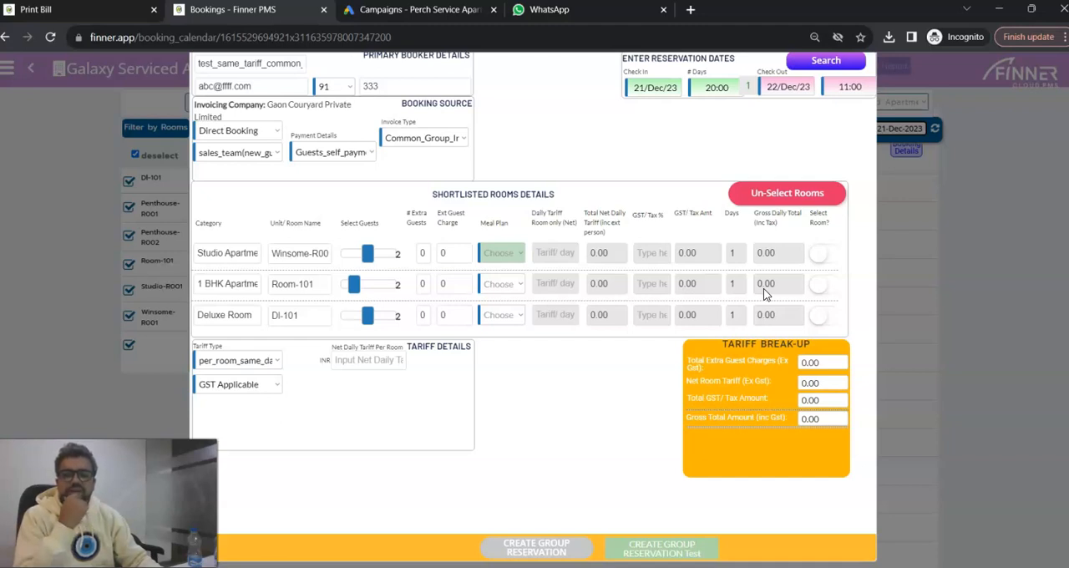
# Choose per_room_different_daily_tariff and set meal plans to Breakfast Only (CP) for Winsome-R001 and Room-101, and No Meals (EP) for Dl-101.
pyautogui.click(270, 362)
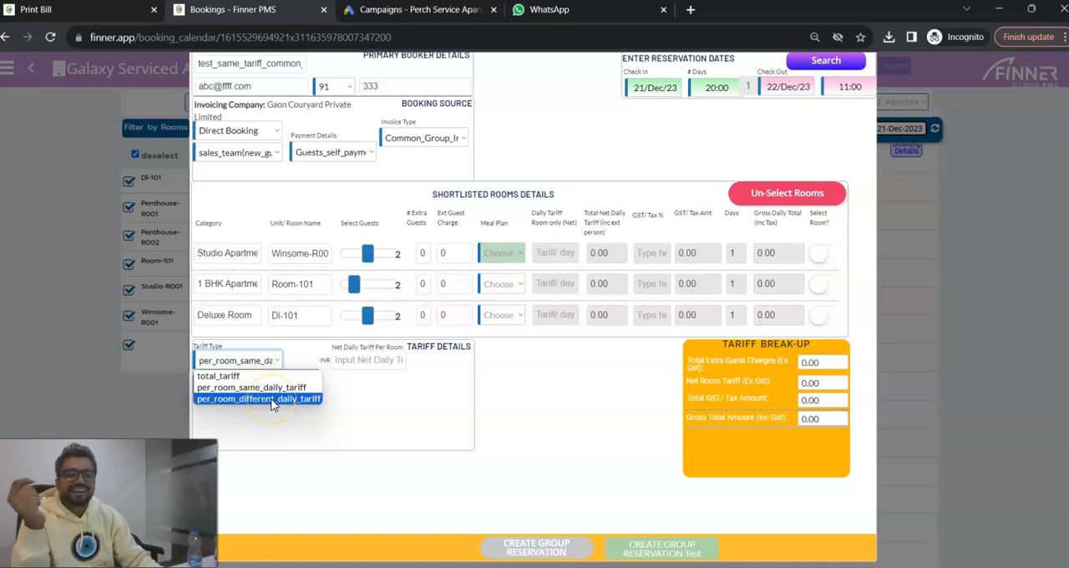
pyautogui.click(271, 401)
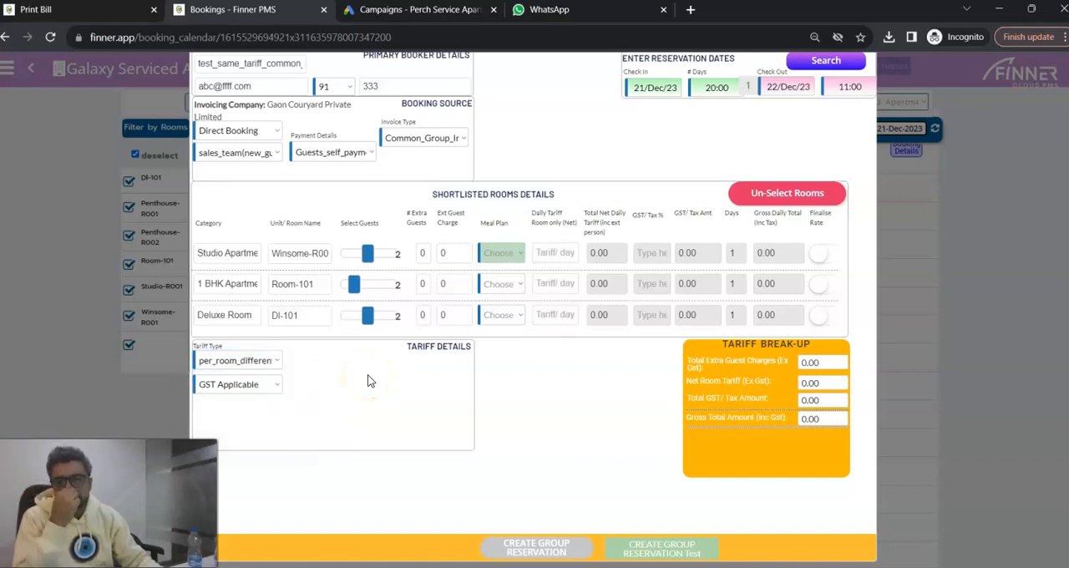
pyautogui.click(519, 254)
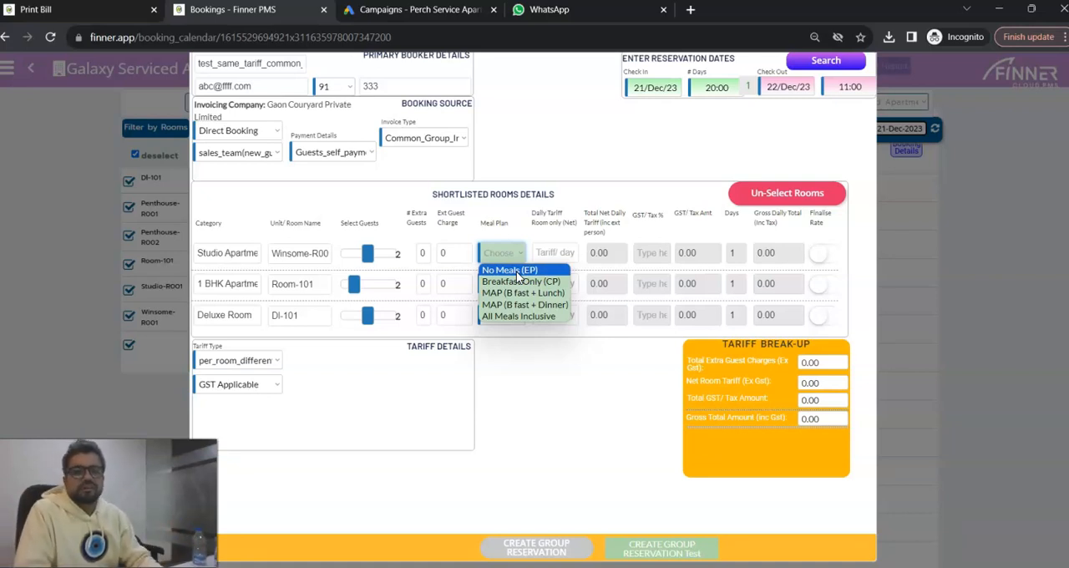
pyautogui.click(516, 283)
pyautogui.click(514, 284)
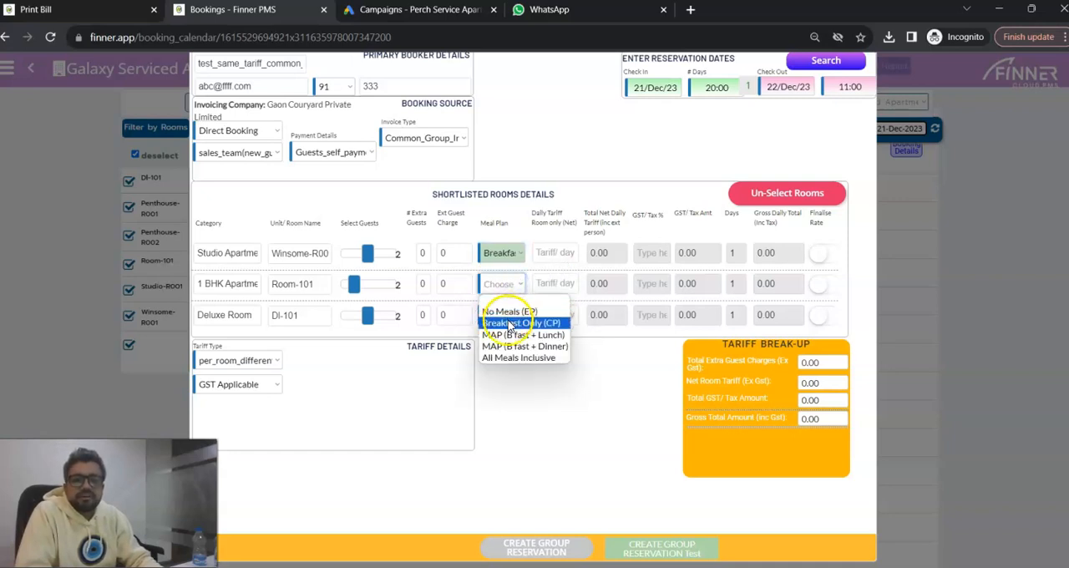
pyautogui.click(518, 322)
pyautogui.click(508, 315)
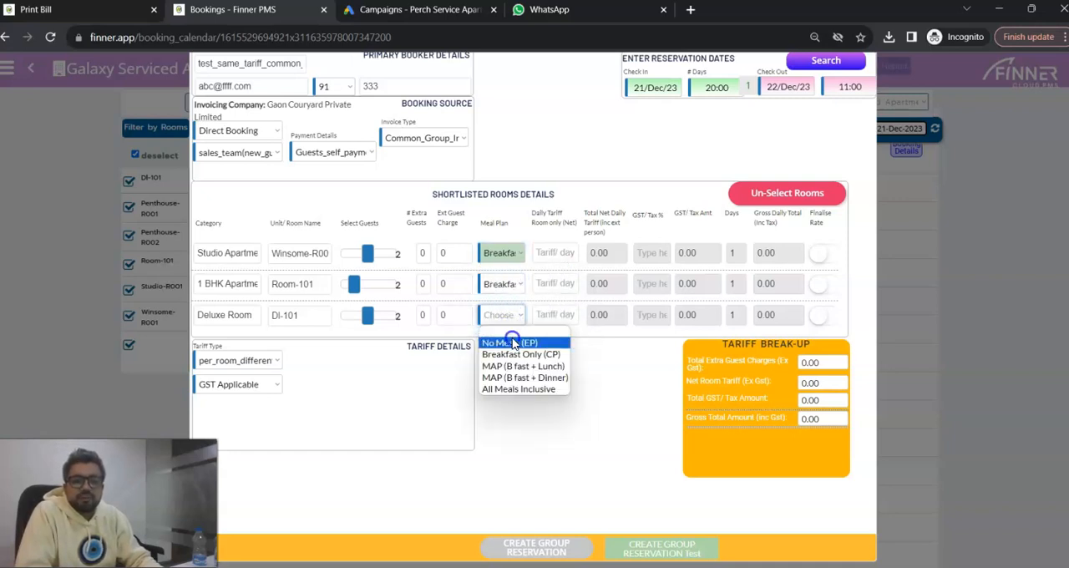
pyautogui.click(513, 343)
# Set the net daily tariffs to 2,000 for Winsome-R001, 4,000 for Room-101 and 1,500 for Dl-101.
pyautogui.click(551, 252)
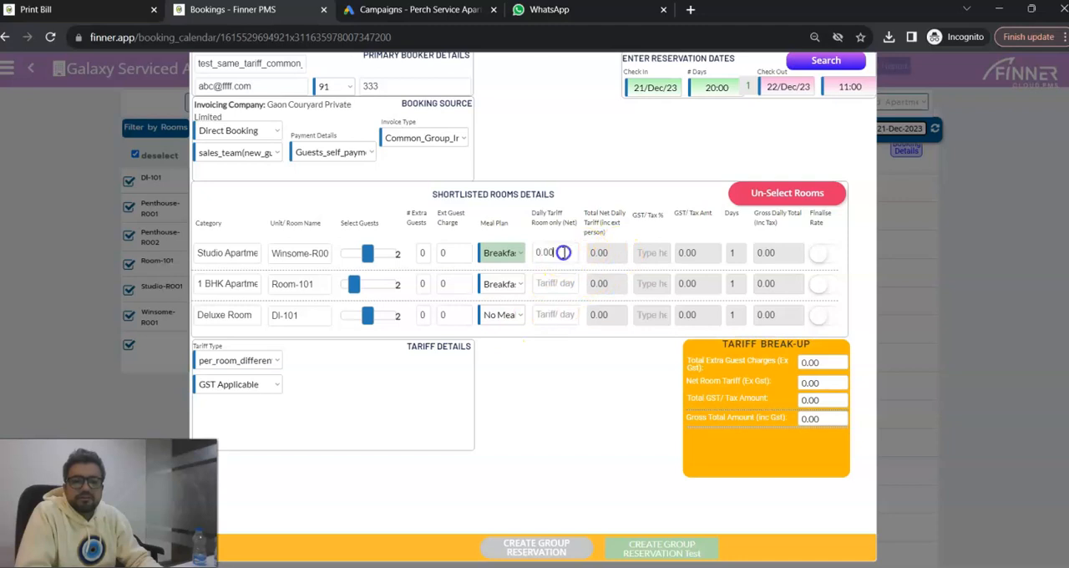
pyautogui.moveTo(568, 256); pyautogui.dragTo(530, 254)
pyautogui.write('2000')
pyautogui.click(563, 284)
pyautogui.write('4000')
pyautogui.click(556, 315)
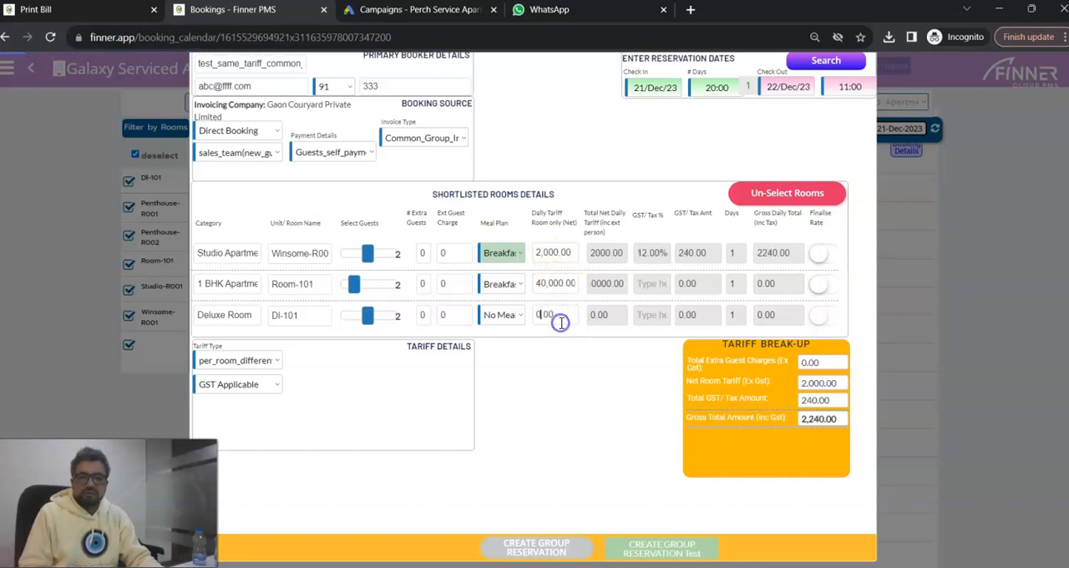
pyautogui.click(542, 284)
pyautogui.click(548, 284)
pyautogui.press('BackSpace')
pyautogui.click(547, 314)
pyautogui.write('1500')
pyautogui.click(576, 358)
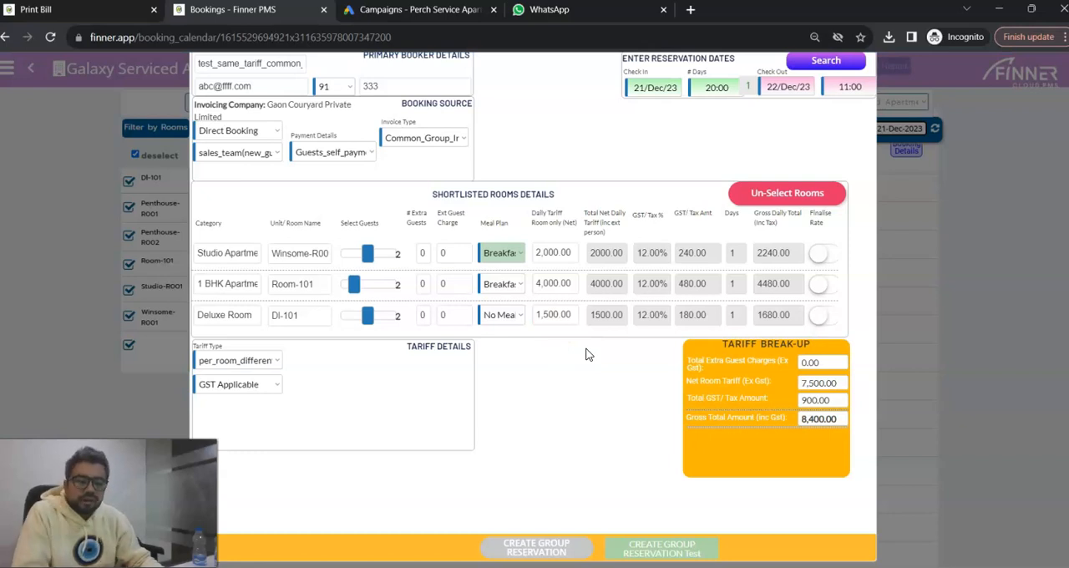
pyautogui.click(585, 361)
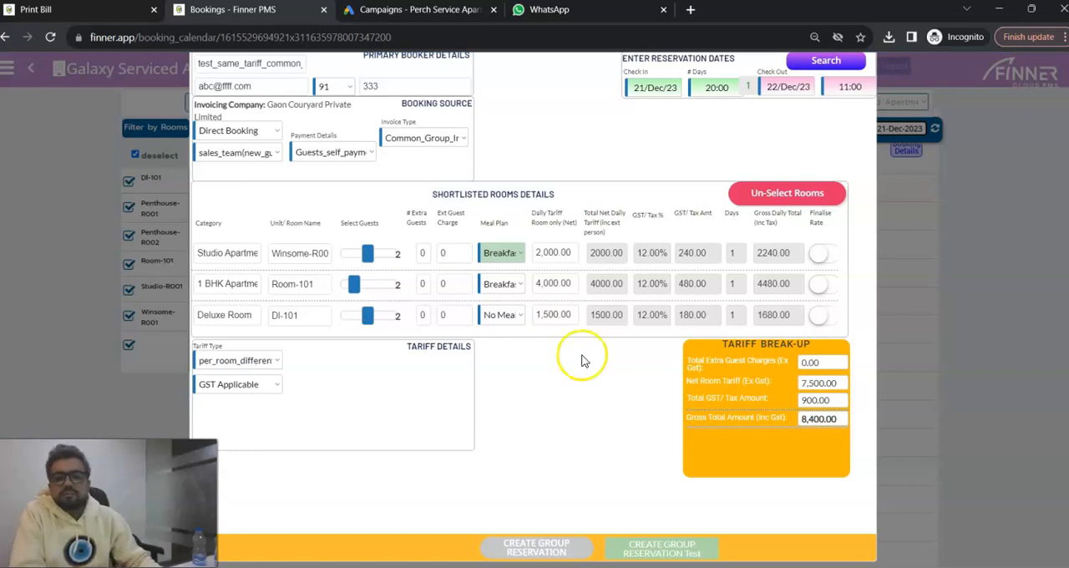
# Finalise the rates of all three shortlisted rooms and create the group reservation.
pyautogui.click(819, 262)
pyautogui.click(819, 286)
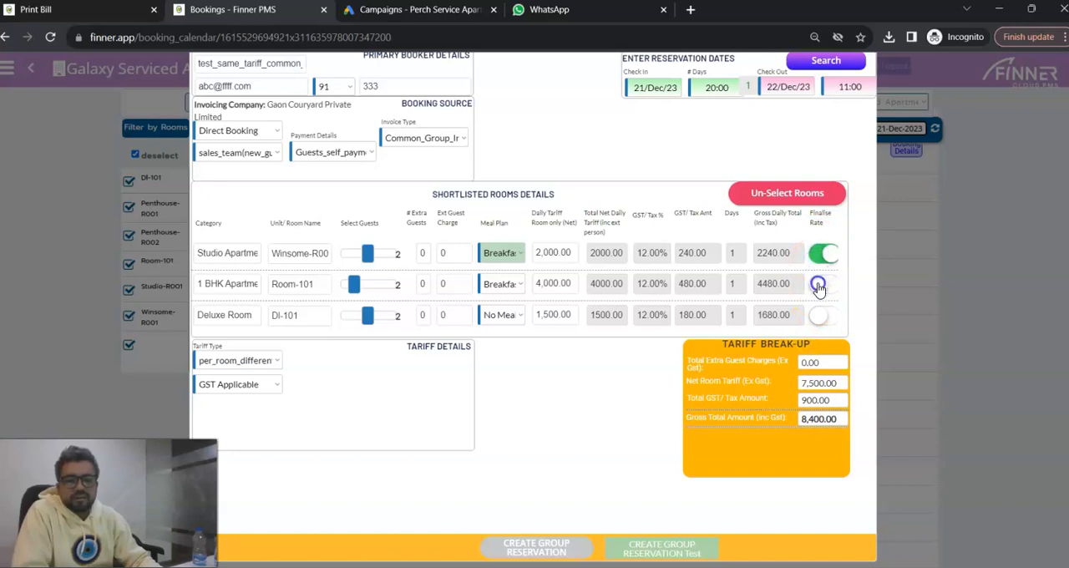
pyautogui.click(819, 311)
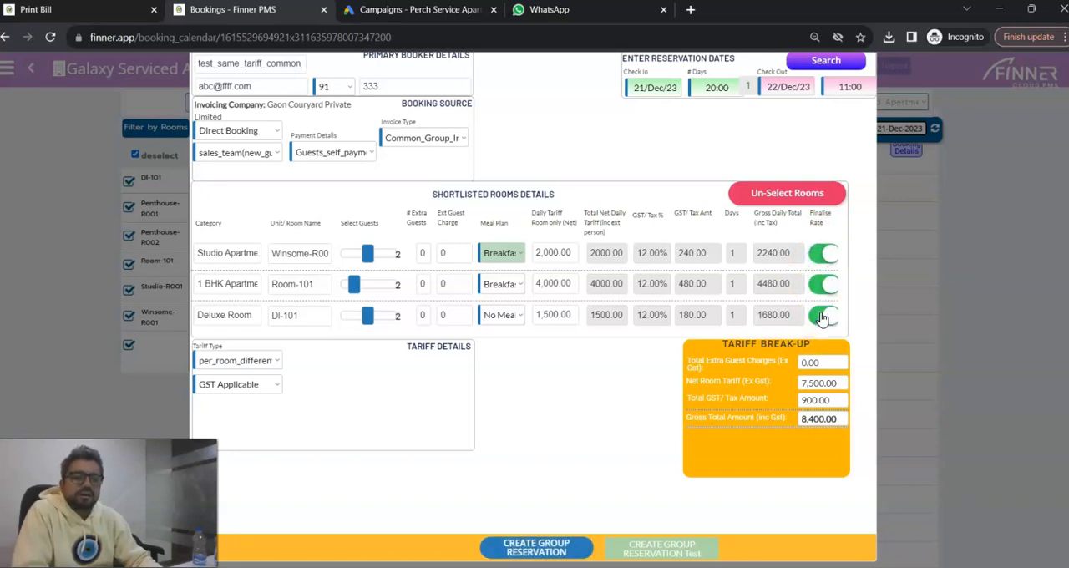
pyautogui.click(538, 555)
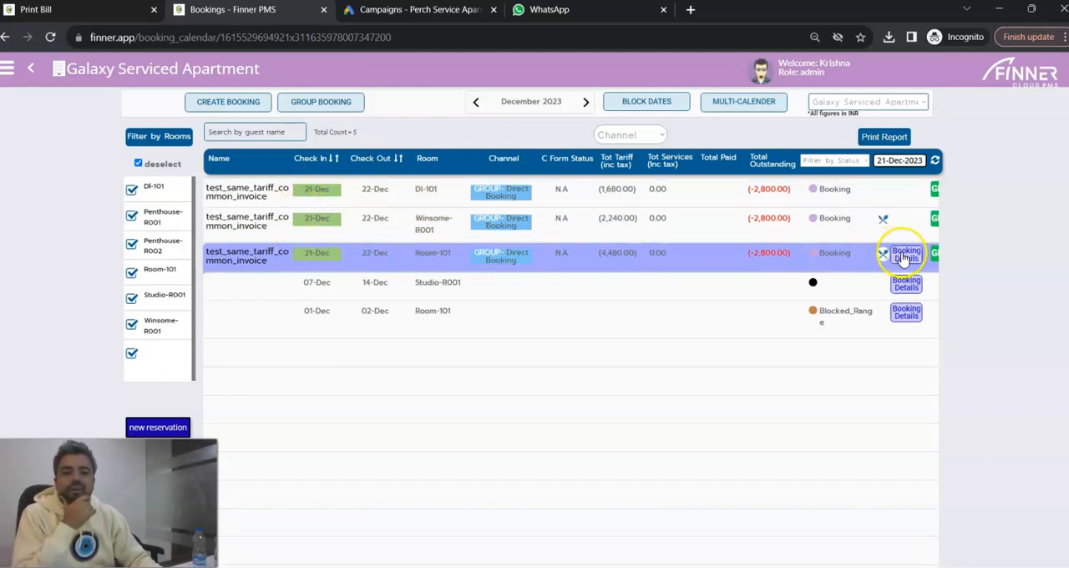
# Open the booking details of the Room-101 group reservation and check in the group without sending welcome mails.
pyautogui.click(906, 255)
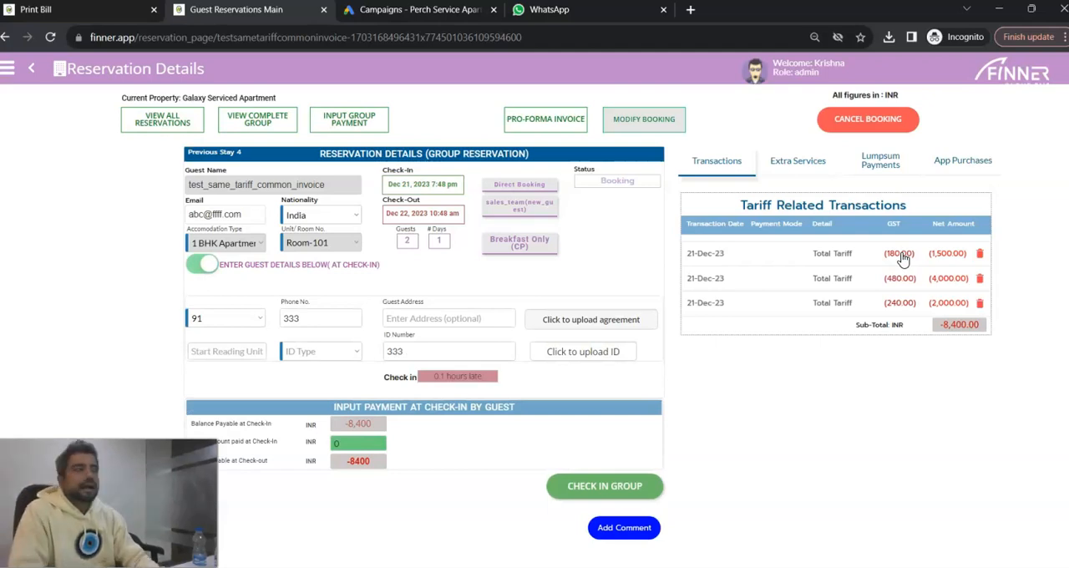
pyautogui.click(602, 496)
pyautogui.click(915, 378)
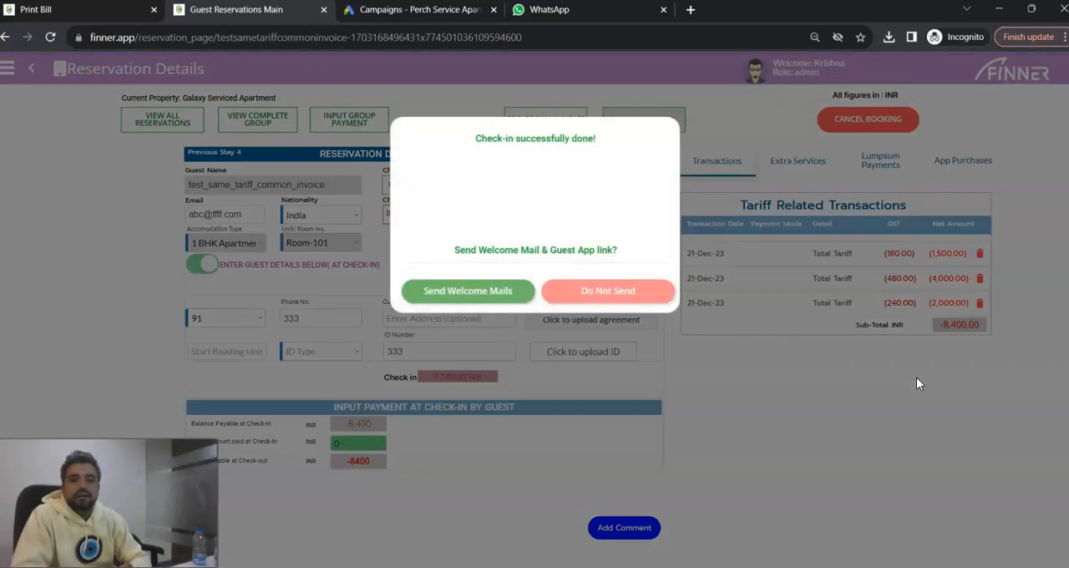
pyautogui.click(608, 296)
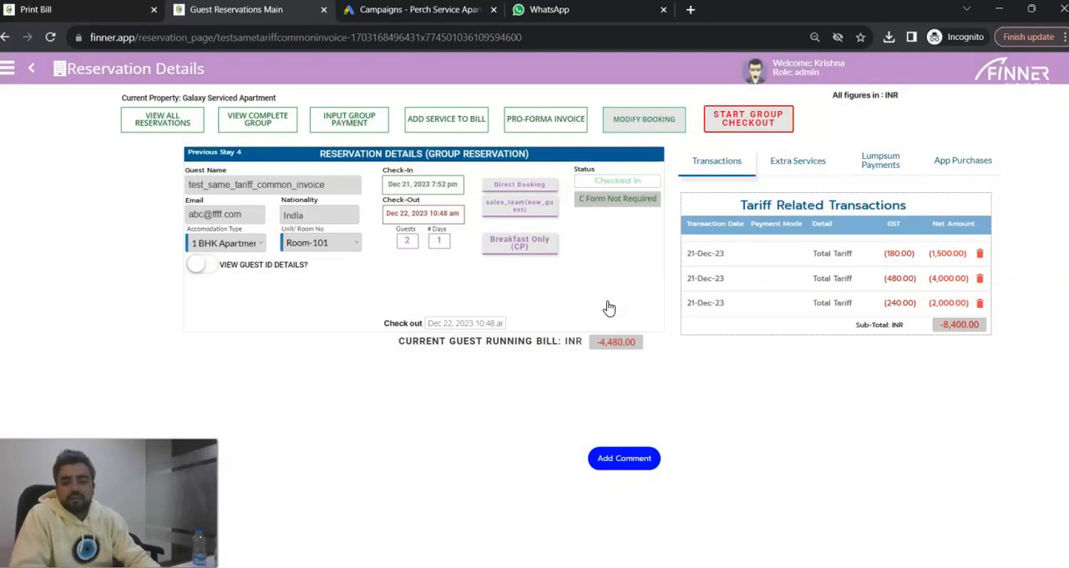
# Open the form for adding a service to the checked-in group's bill.
pyautogui.click(446, 122)
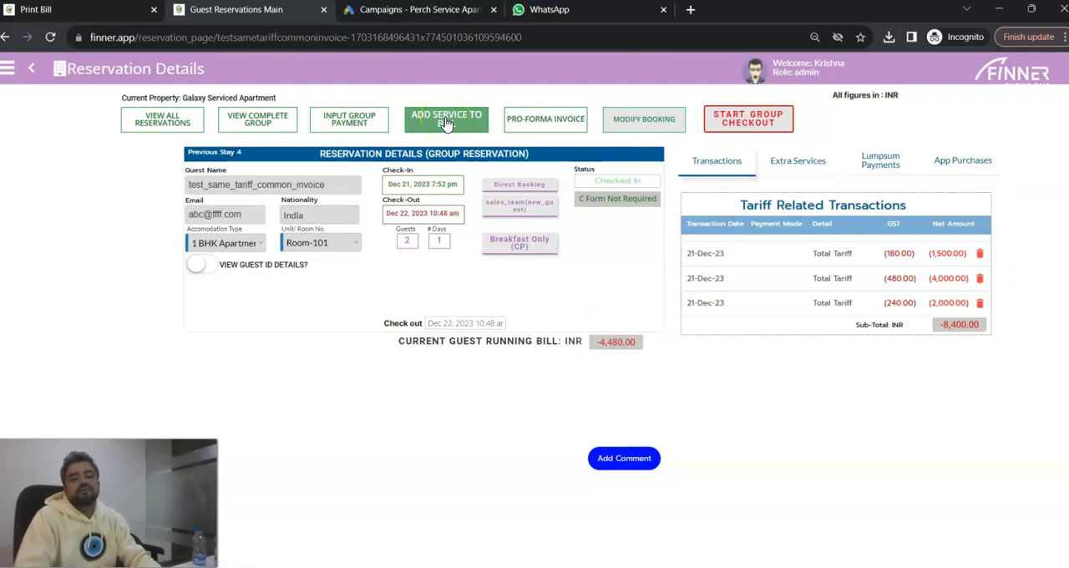